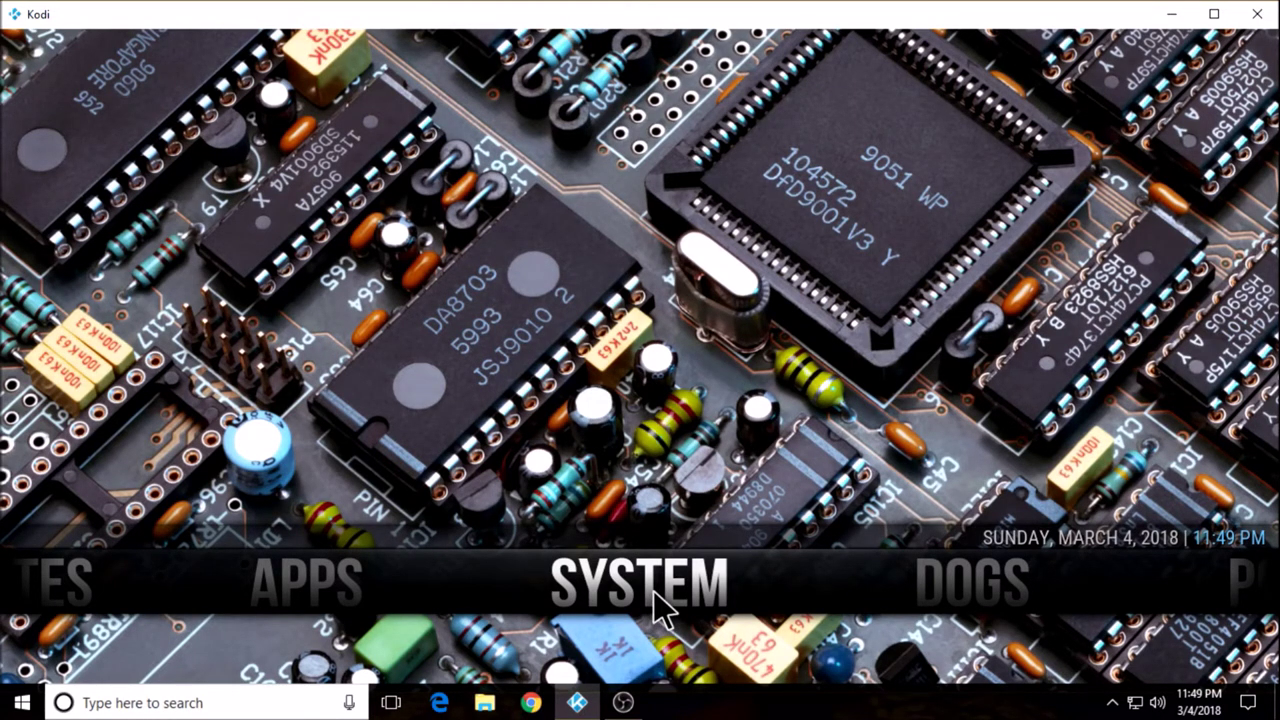
Visit File Manager from the SYSTEM submenu, return home, then open the Main Menu Customizer in Skin Settings
{"action": "mouse_move", "coordinate": [640, 640]}
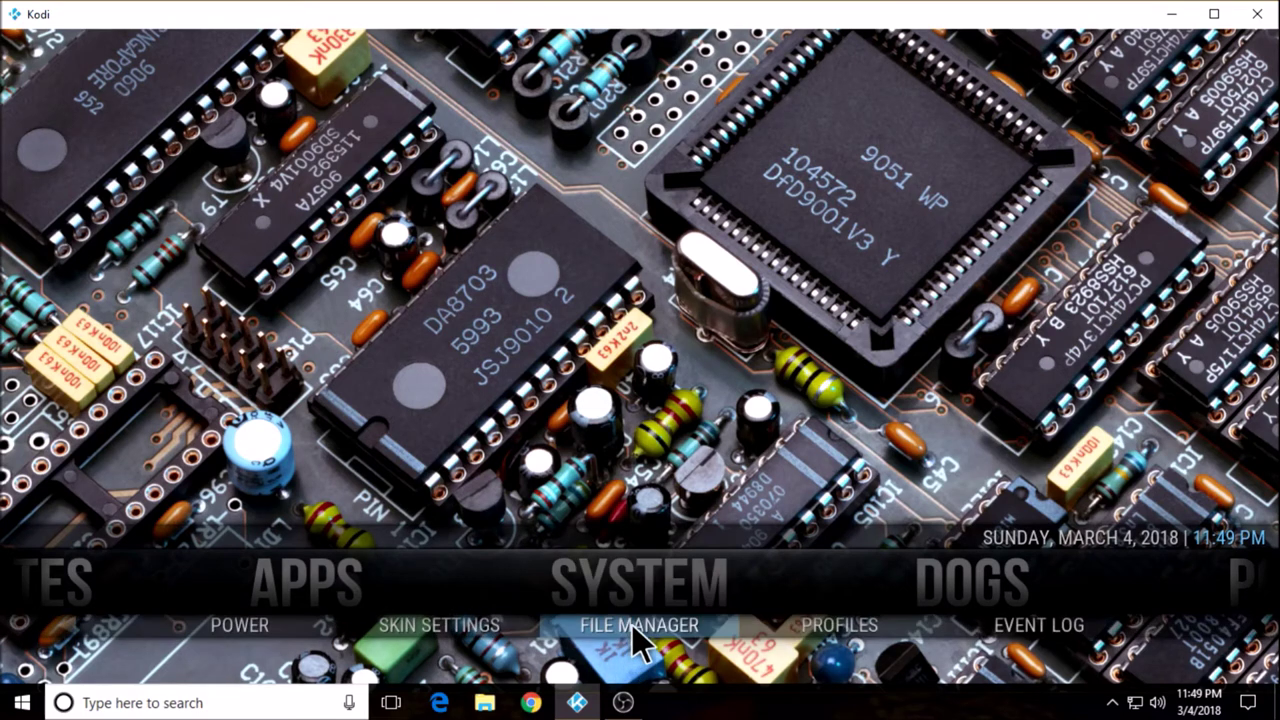
{"action": "left_click", "coordinate": [638, 630]}
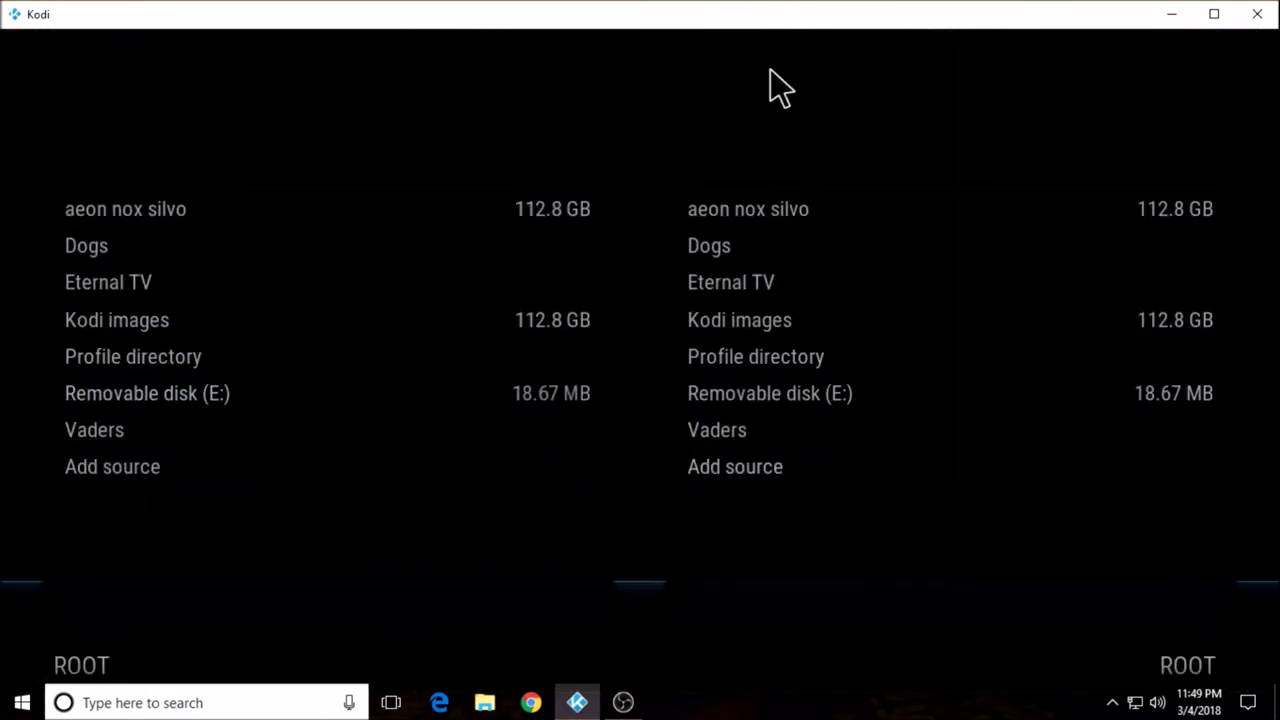
{"action": "key", "text": "Escape"}
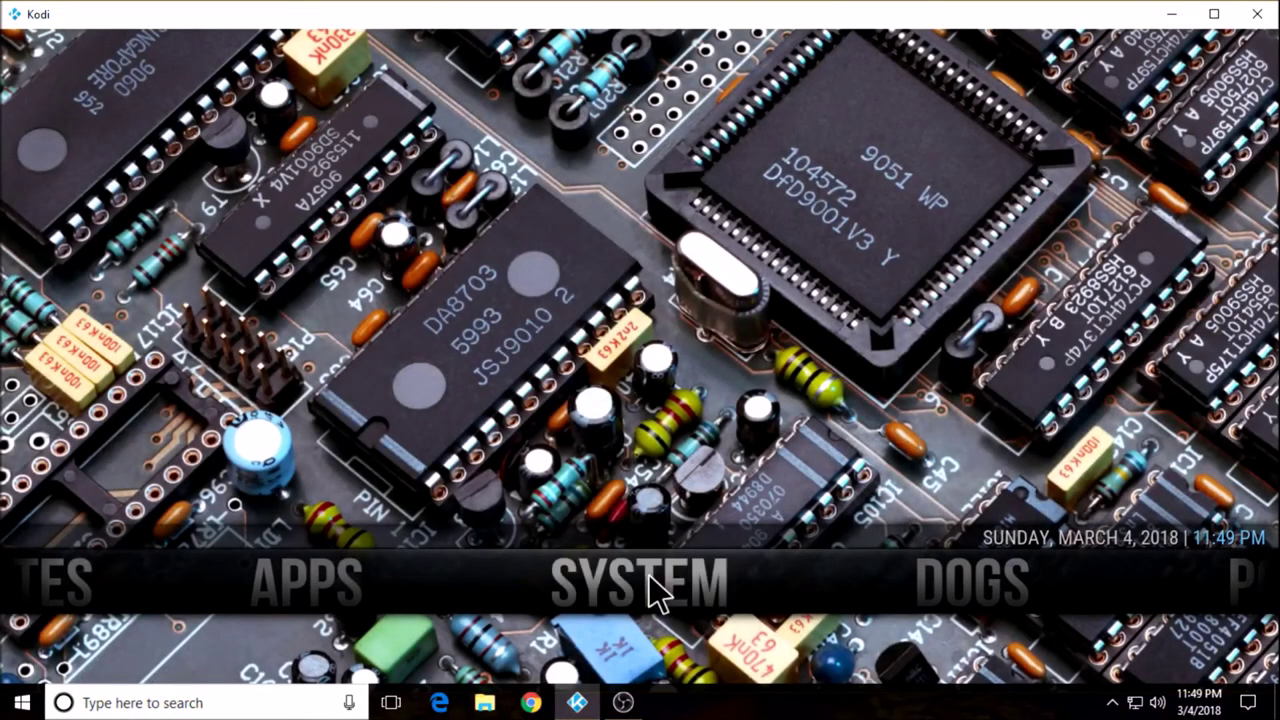
{"action": "scroll", "coordinate": [640, 640], "scroll_direction": "up", "scroll_amount": 1}
{"action": "left_click", "coordinate": [640, 625]}
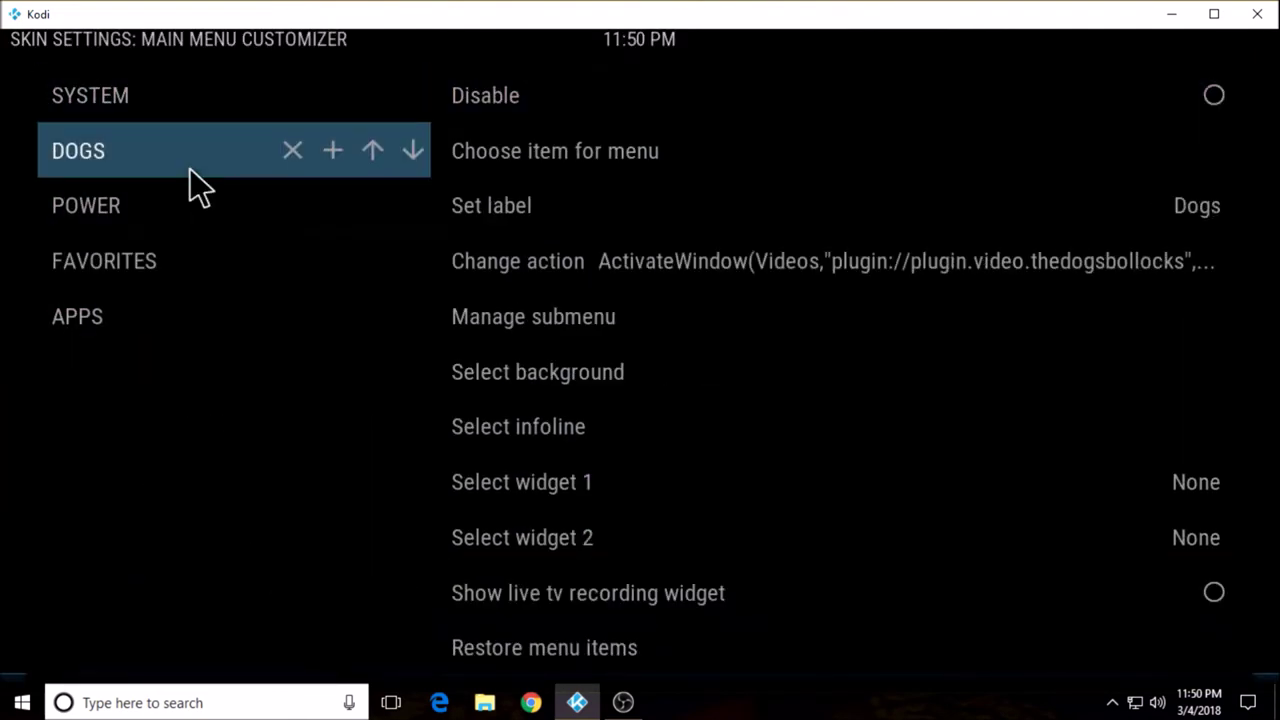
{"action": "right_click", "coordinate": [182, 176]}
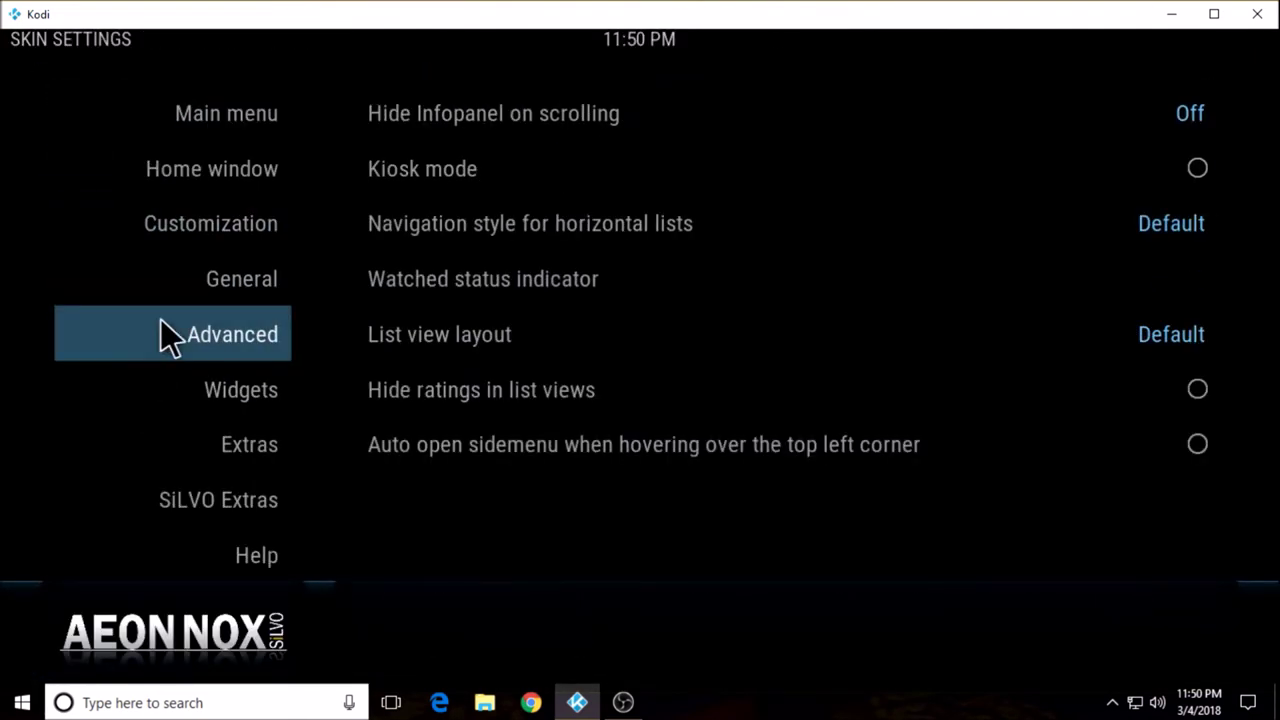
{"action": "mouse_move", "coordinate": [125, 180]}
{"action": "mouse_move", "coordinate": [137, 134]}
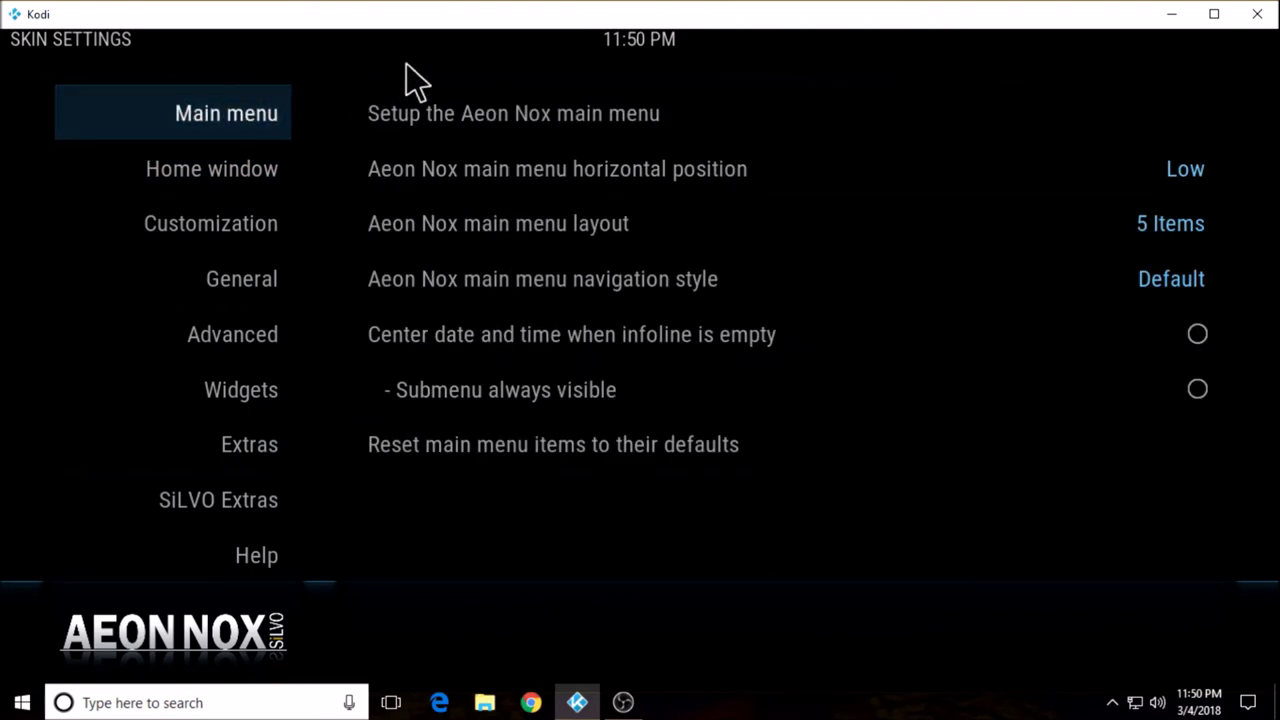
{"action": "left_click", "coordinate": [453, 110]}
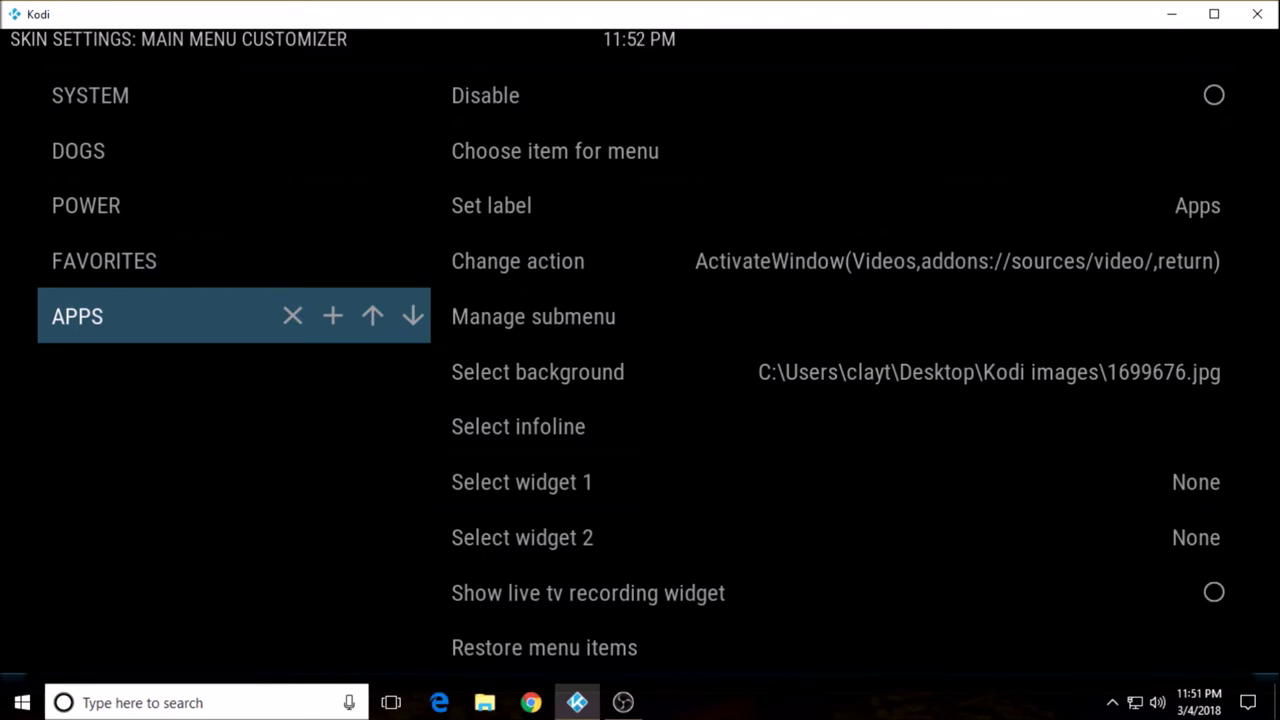
{"action": "key", "text": "Right"}
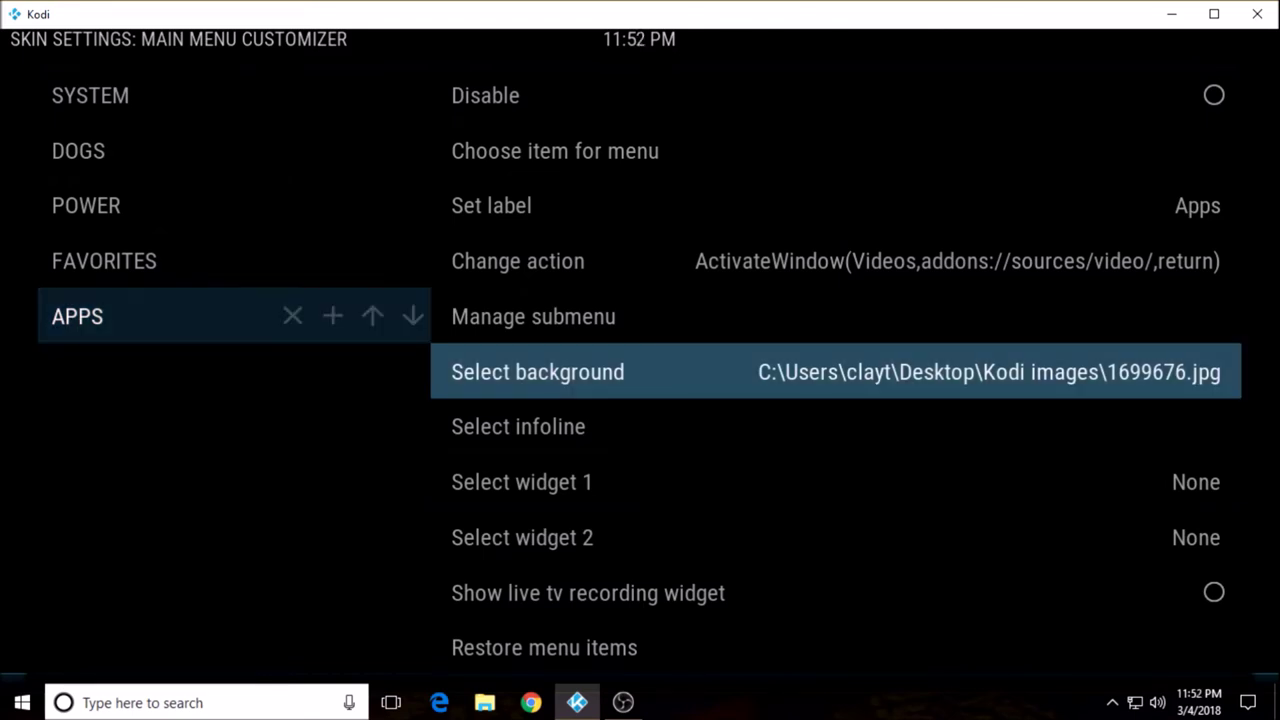
{"action": "left_click", "coordinate": [590, 366]}
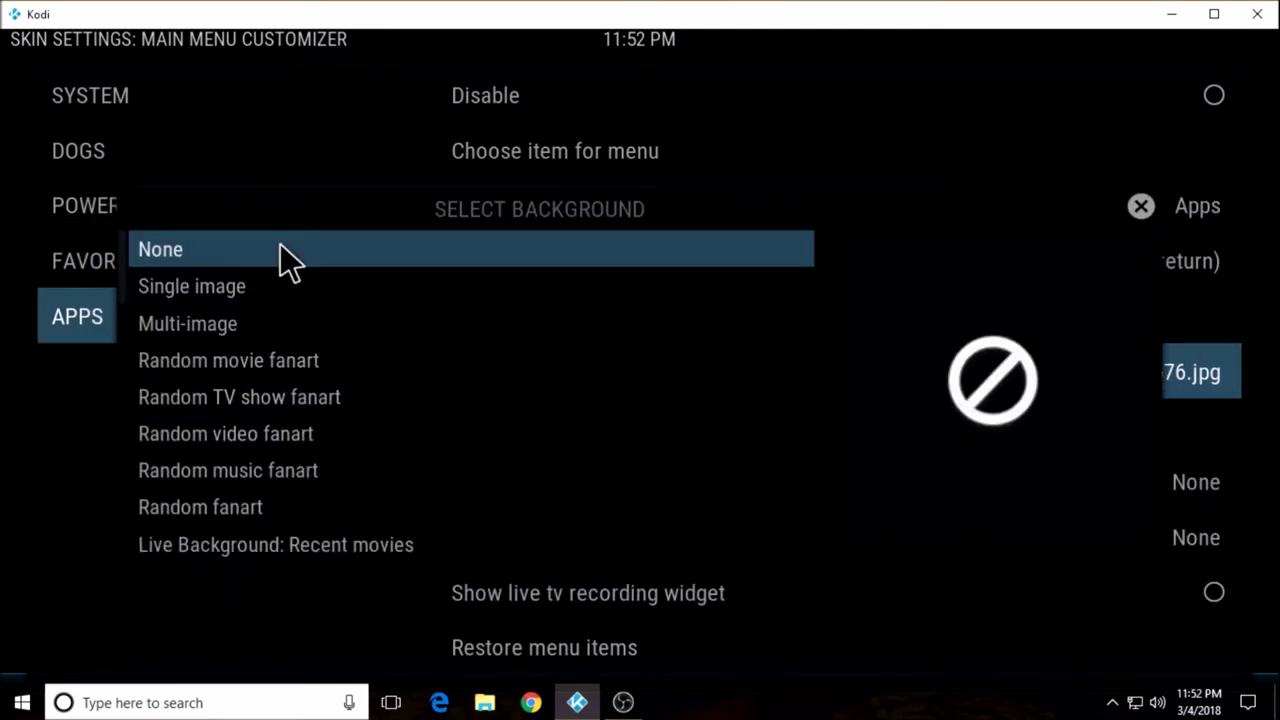
{"action": "left_click", "coordinate": [258, 296]}
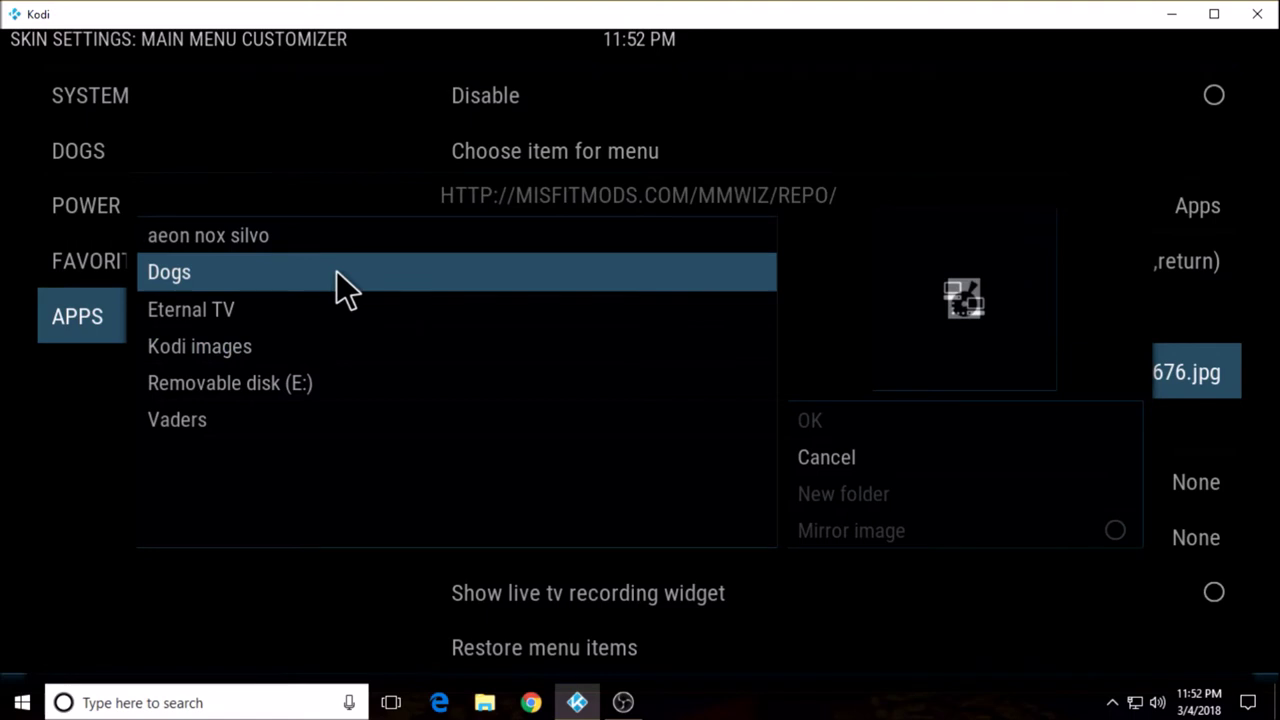
{"action": "right_click", "coordinate": [844, 115]}
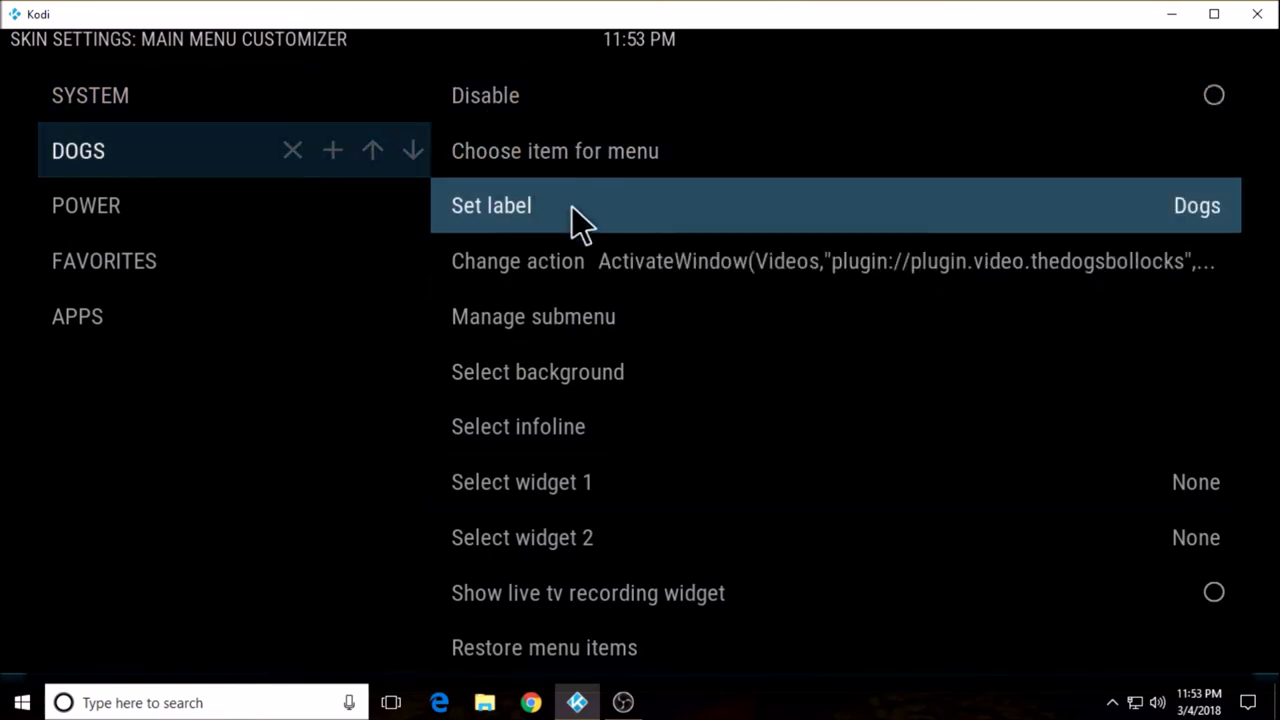
Give DOGS the single-image background 252840.jpg from Kodi images, then leave the customizer
{"action": "left_click", "coordinate": [676, 356]}
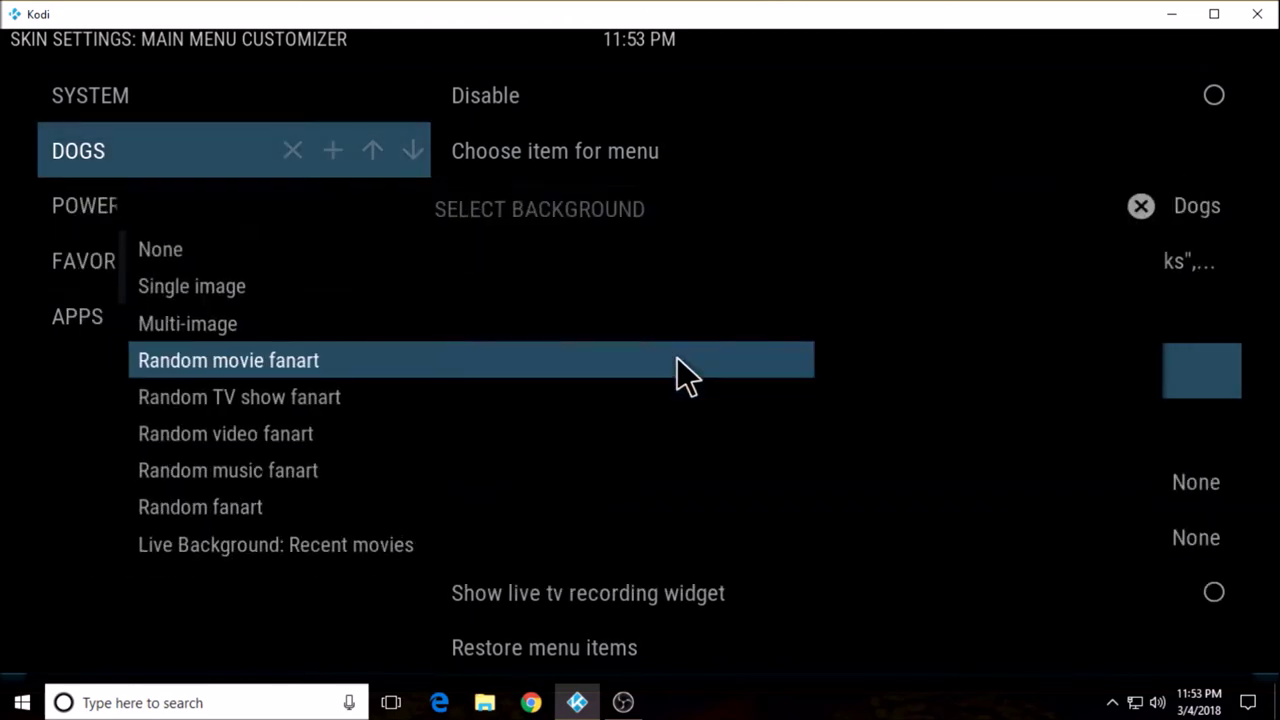
{"action": "left_click", "coordinate": [376, 286]}
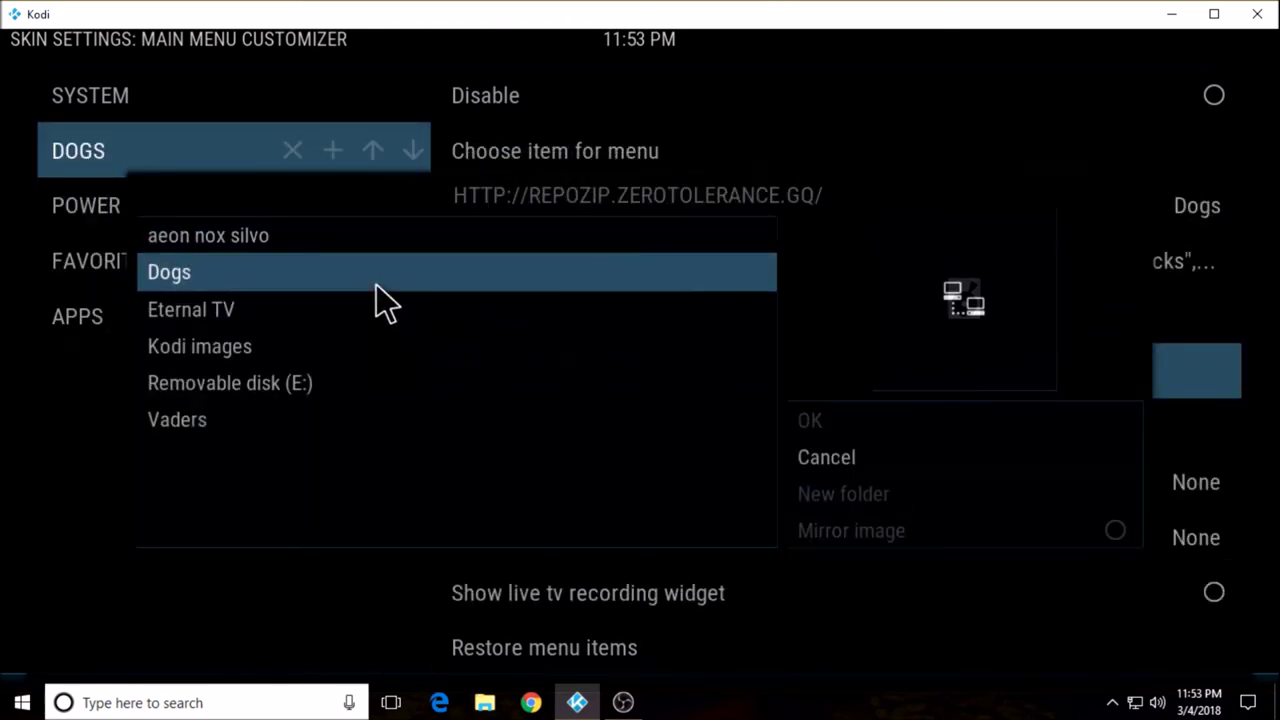
{"action": "left_click", "coordinate": [306, 353]}
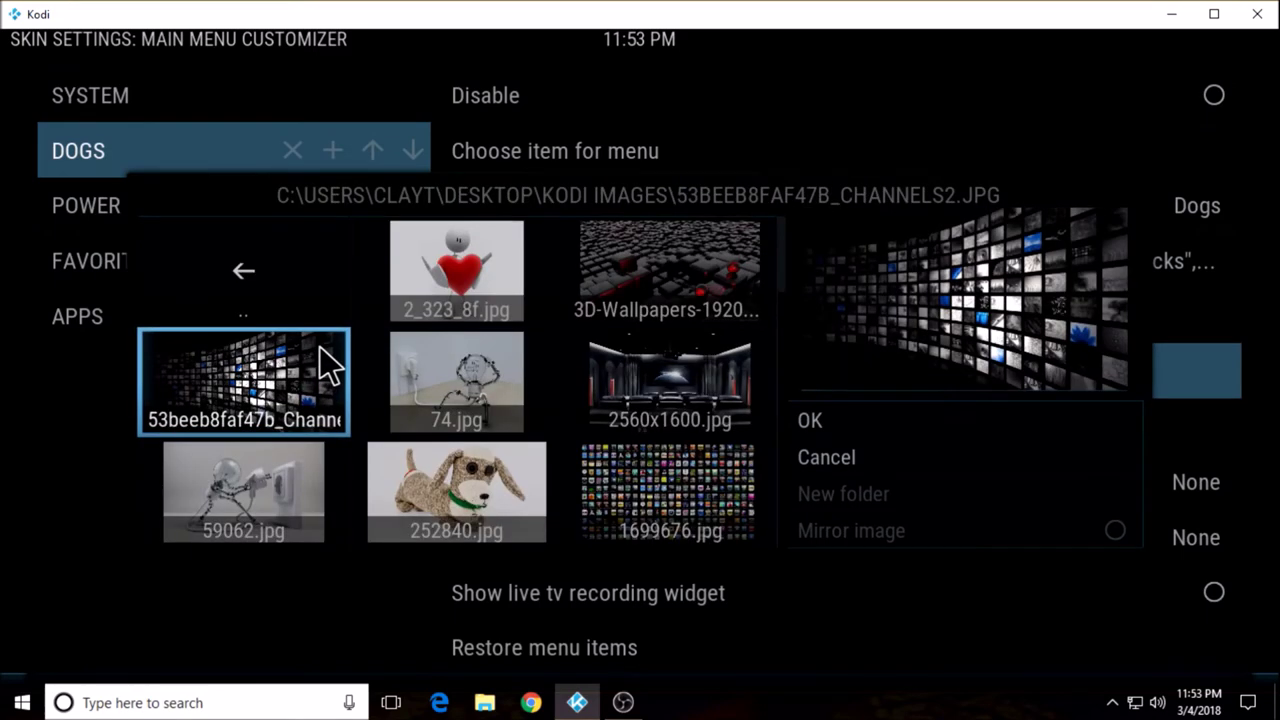
{"action": "scroll", "coordinate": [551, 288], "scroll_direction": "down", "scroll_amount": 2}
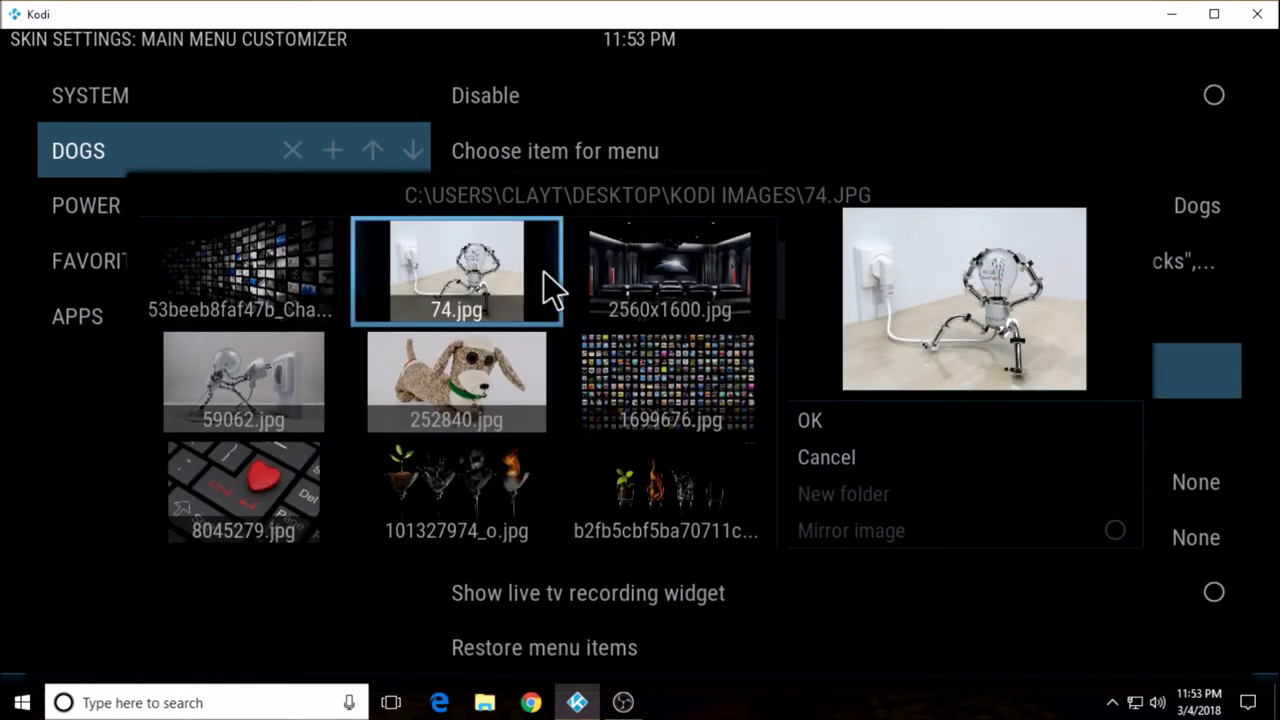
{"action": "scroll", "coordinate": [551, 286], "scroll_direction": "up", "scroll_amount": 1}
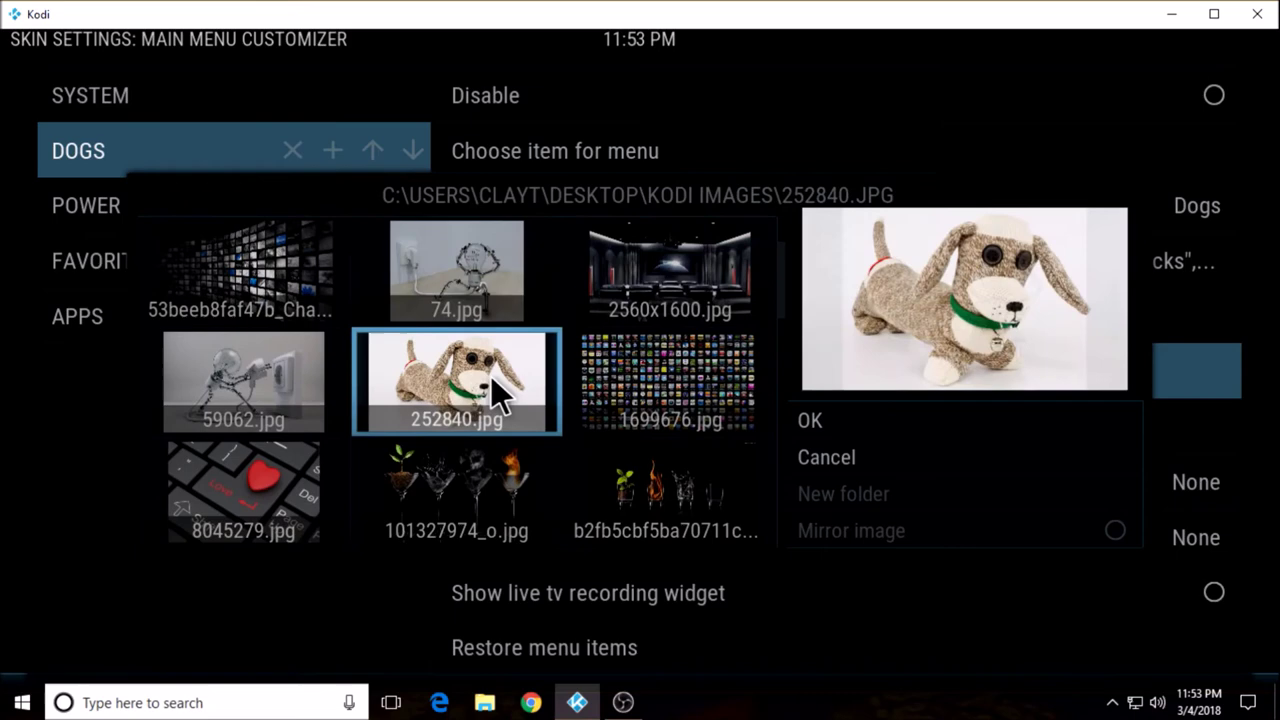
{"action": "left_click", "coordinate": [468, 401]}
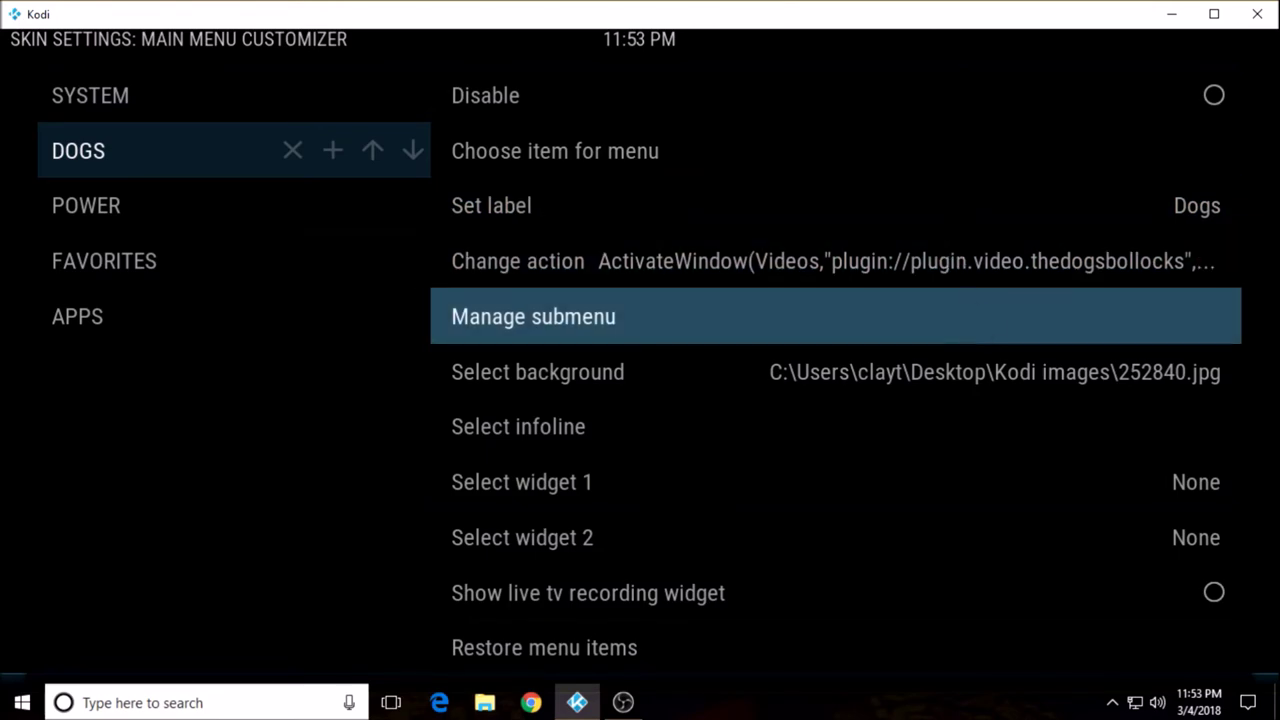
{"action": "right_click", "coordinate": [985, 325]}
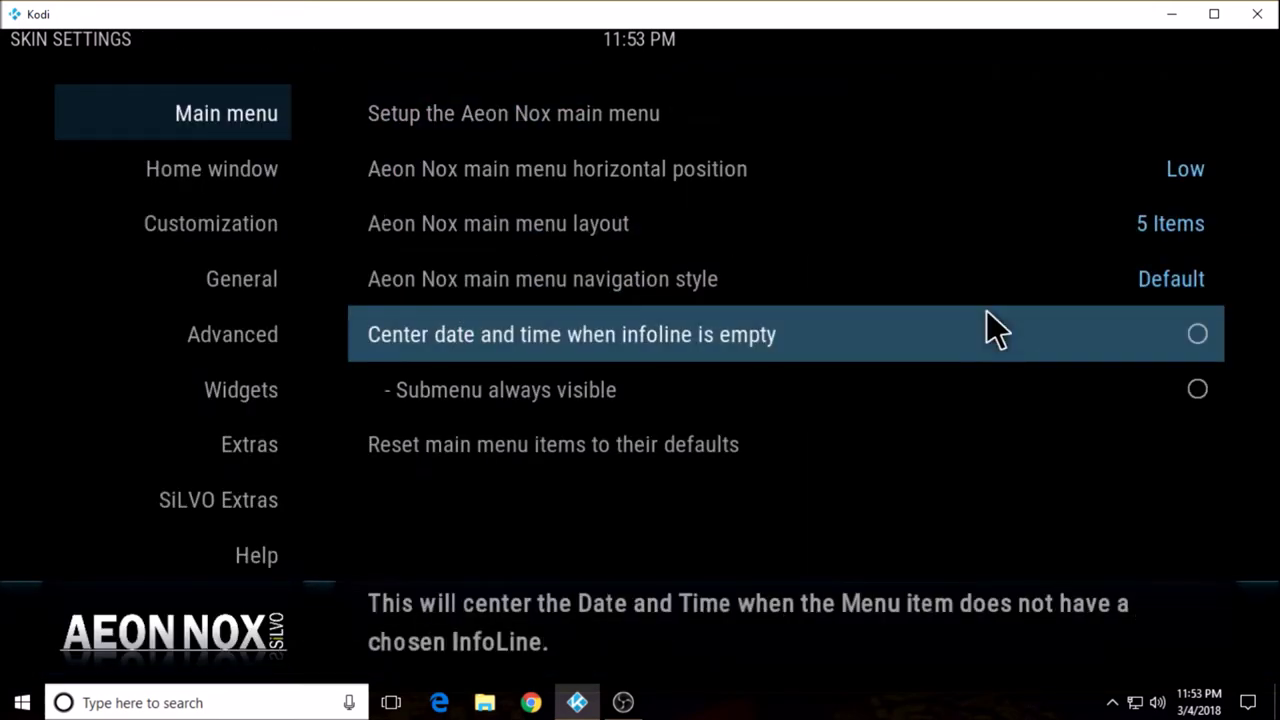
Exit to the home screen and check DOGS shows the sock-dog background before returning to SYSTEM
{"action": "right_click", "coordinate": [986, 318]}
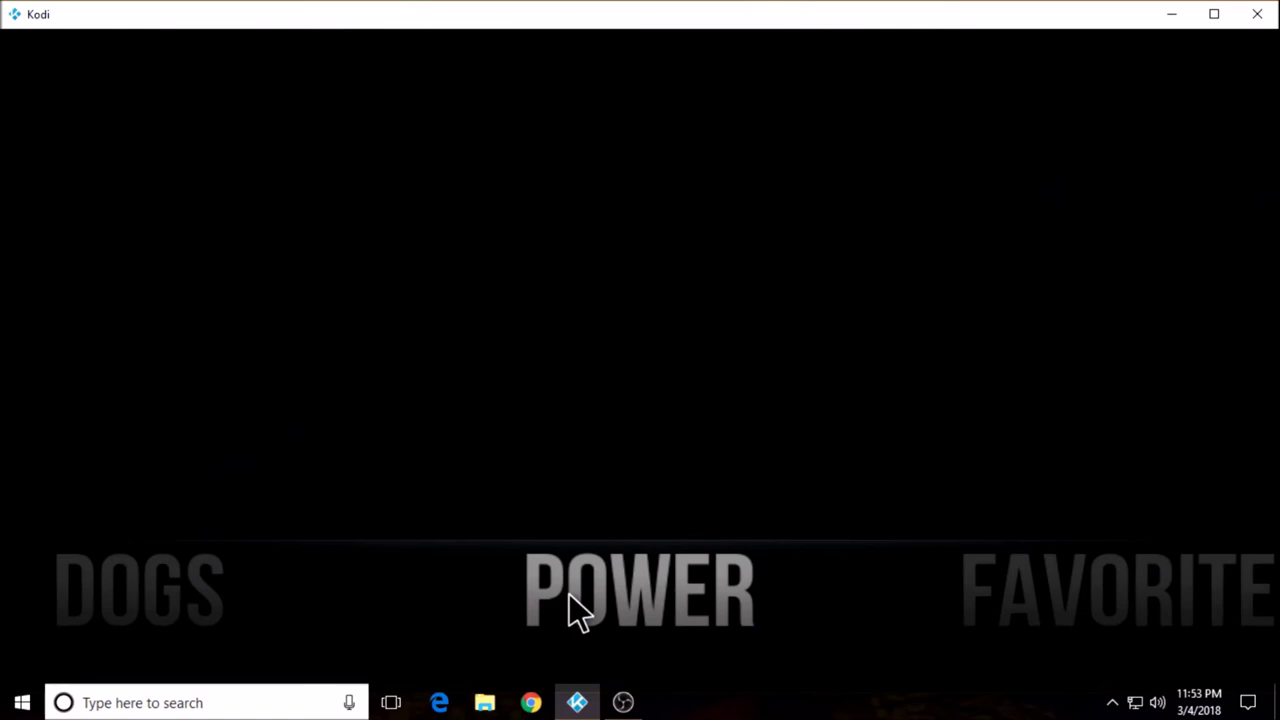
{"action": "scroll", "coordinate": [574, 587], "scroll_direction": "up", "scroll_amount": 1}
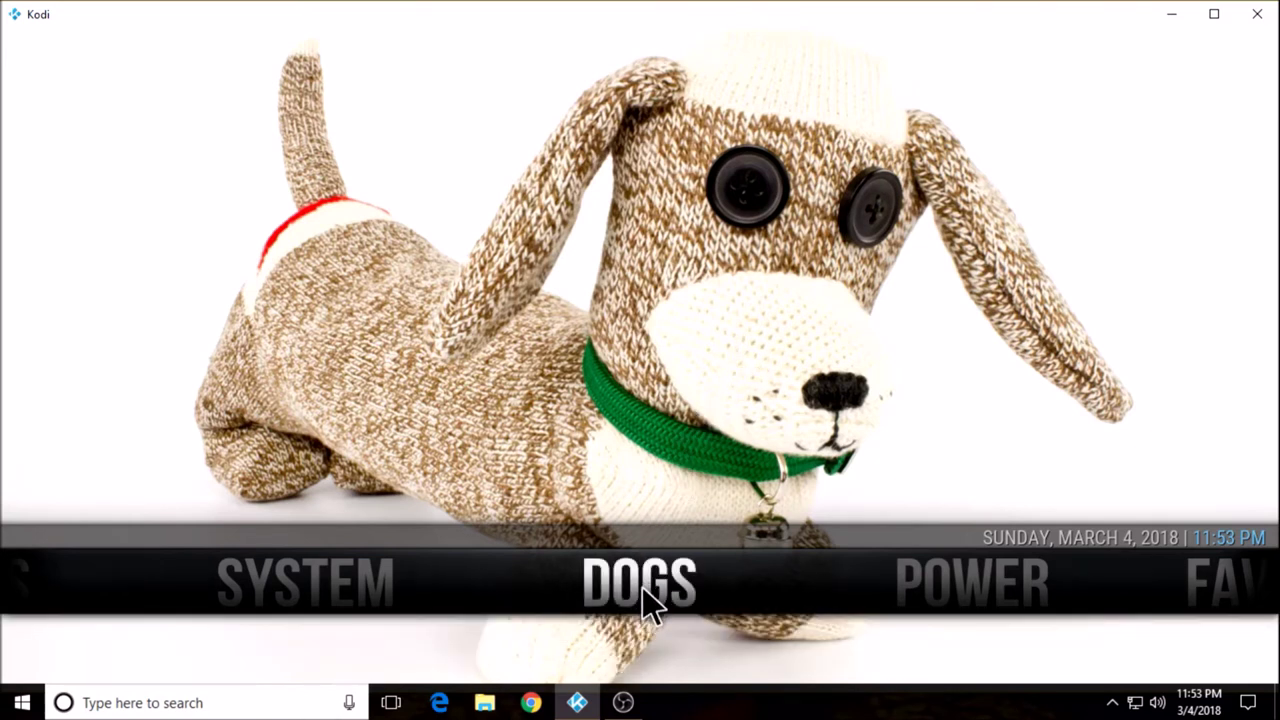
{"action": "mouse_move", "coordinate": [645, 630]}
{"action": "scroll", "coordinate": [648, 602], "scroll_direction": "up", "scroll_amount": 1}
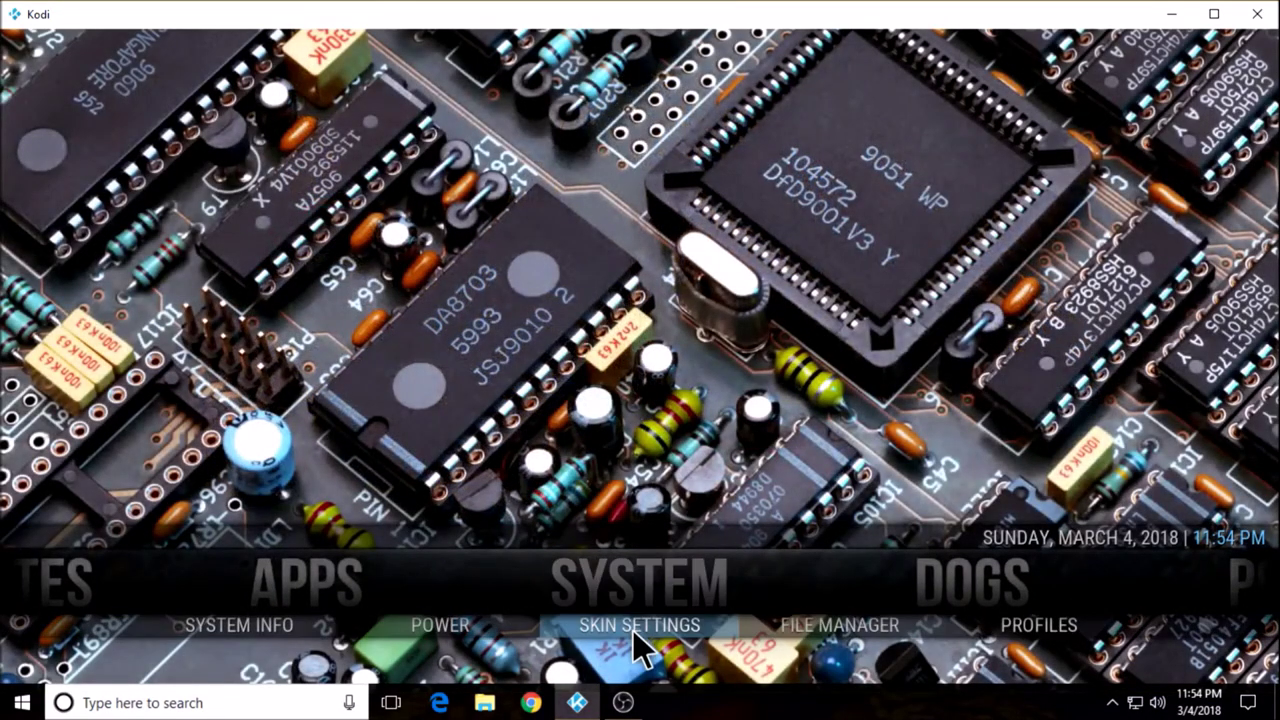
Open 'Setup the Aeon Nox main menu' in Skin Settings, then go home and move over to POWER
{"action": "left_click", "coordinate": [635, 628]}
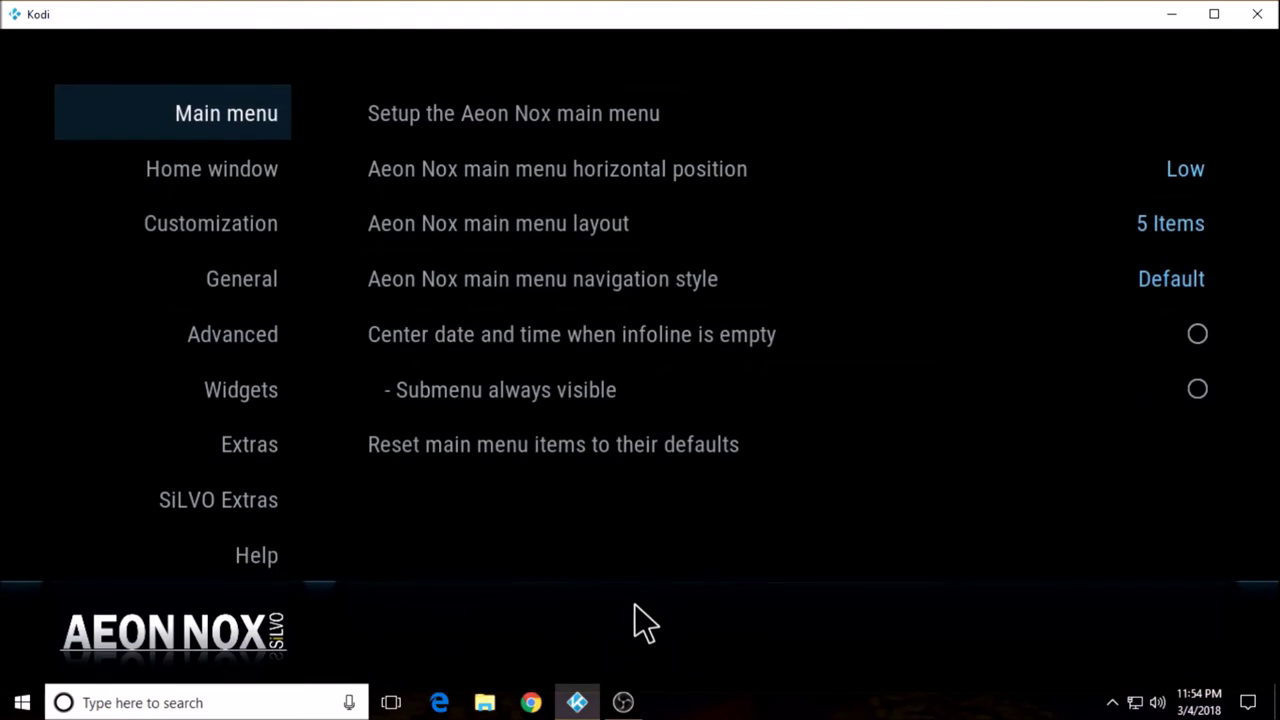
{"action": "left_click", "coordinate": [745, 119]}
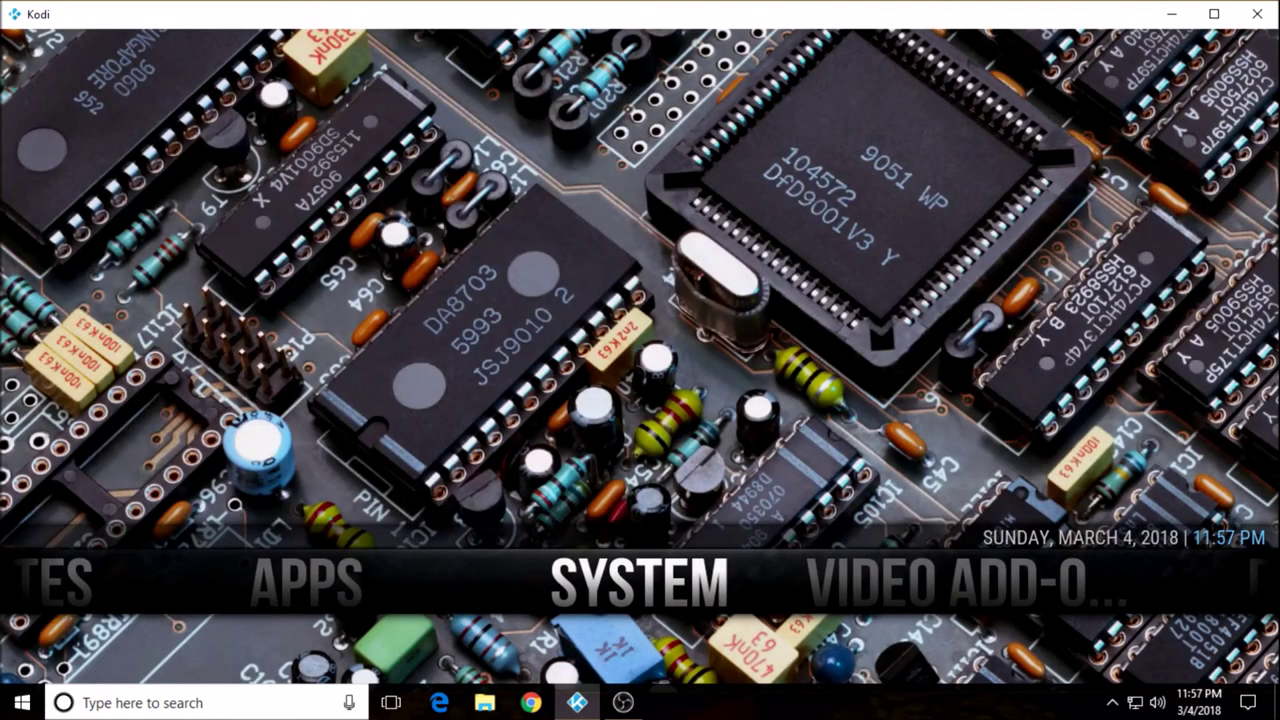
{"action": "key", "text": "Right"}
{"action": "key", "text": "Right"}
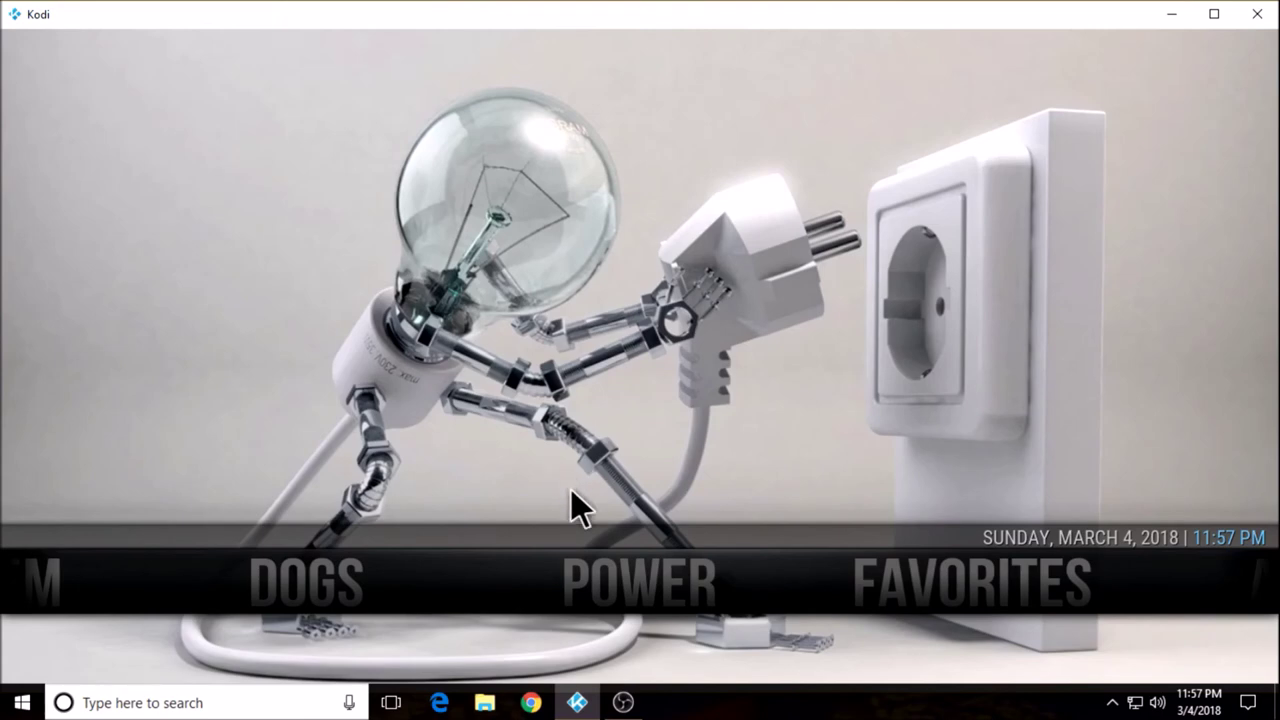
Move the home menu back to SYSTEM and open 'Setup the Aeon Nox main menu' from Skin Settings
{"action": "scroll", "coordinate": [594, 594], "scroll_direction": "down", "scroll_amount": 1}
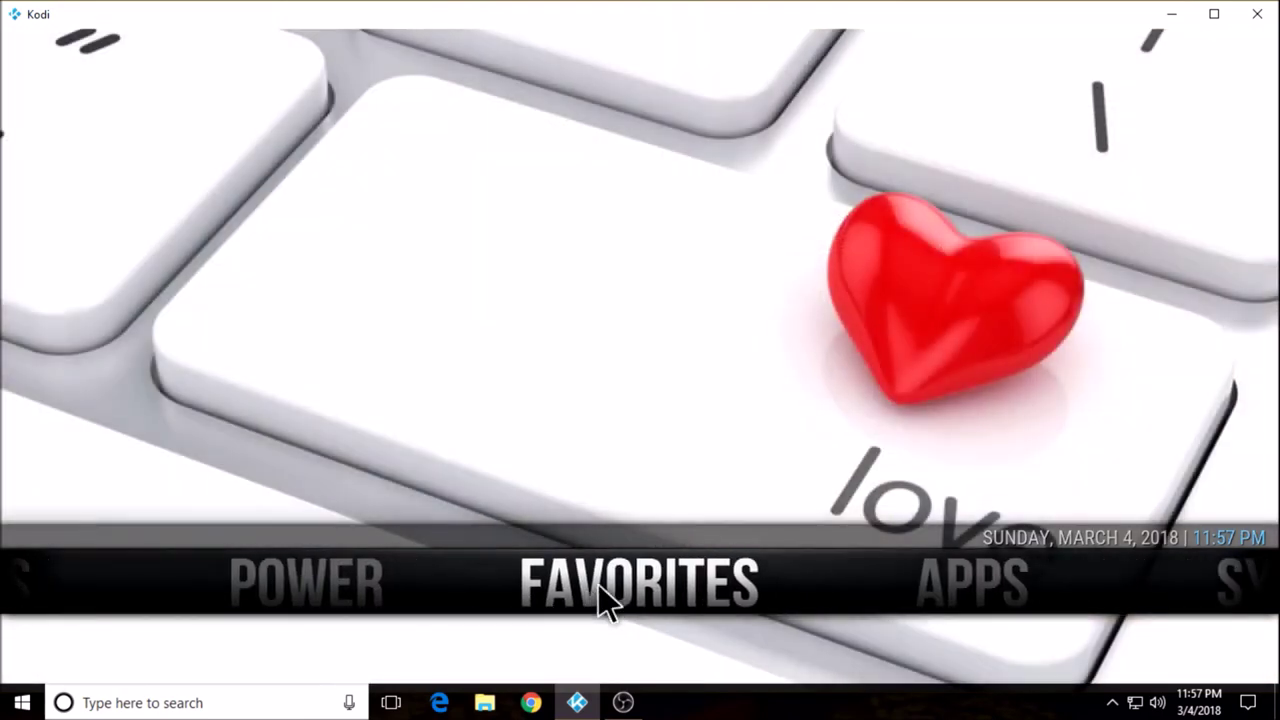
{"action": "scroll", "coordinate": [598, 584], "scroll_direction": "up", "scroll_amount": 1}
{"action": "key", "text": "Left"}
{"action": "key", "text": "Left"}
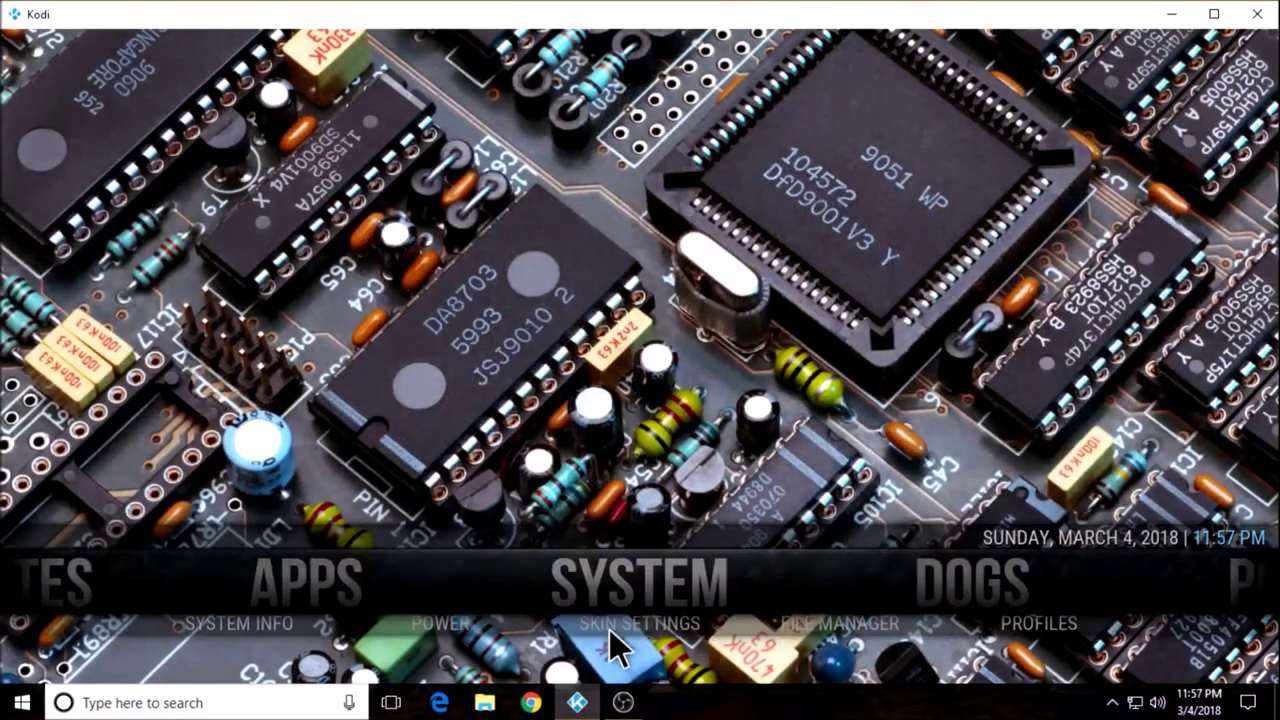
{"action": "left_click", "coordinate": [616, 628]}
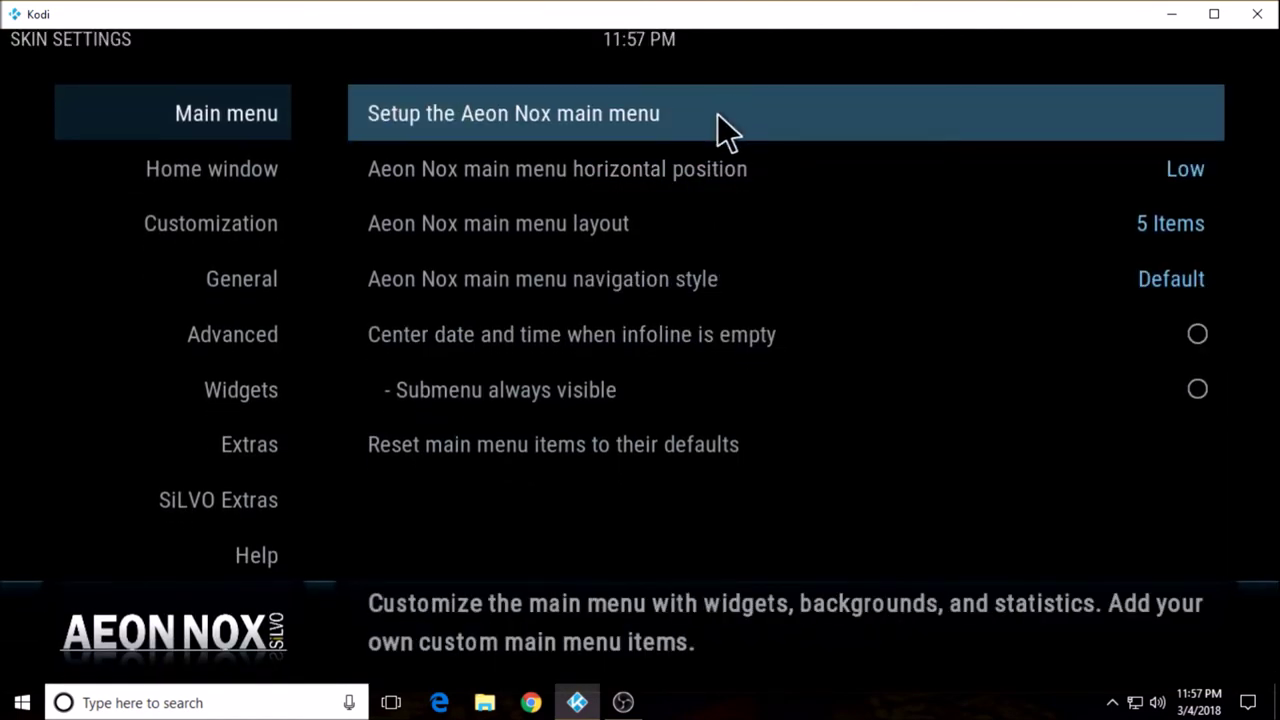
{"action": "left_click", "coordinate": [719, 110]}
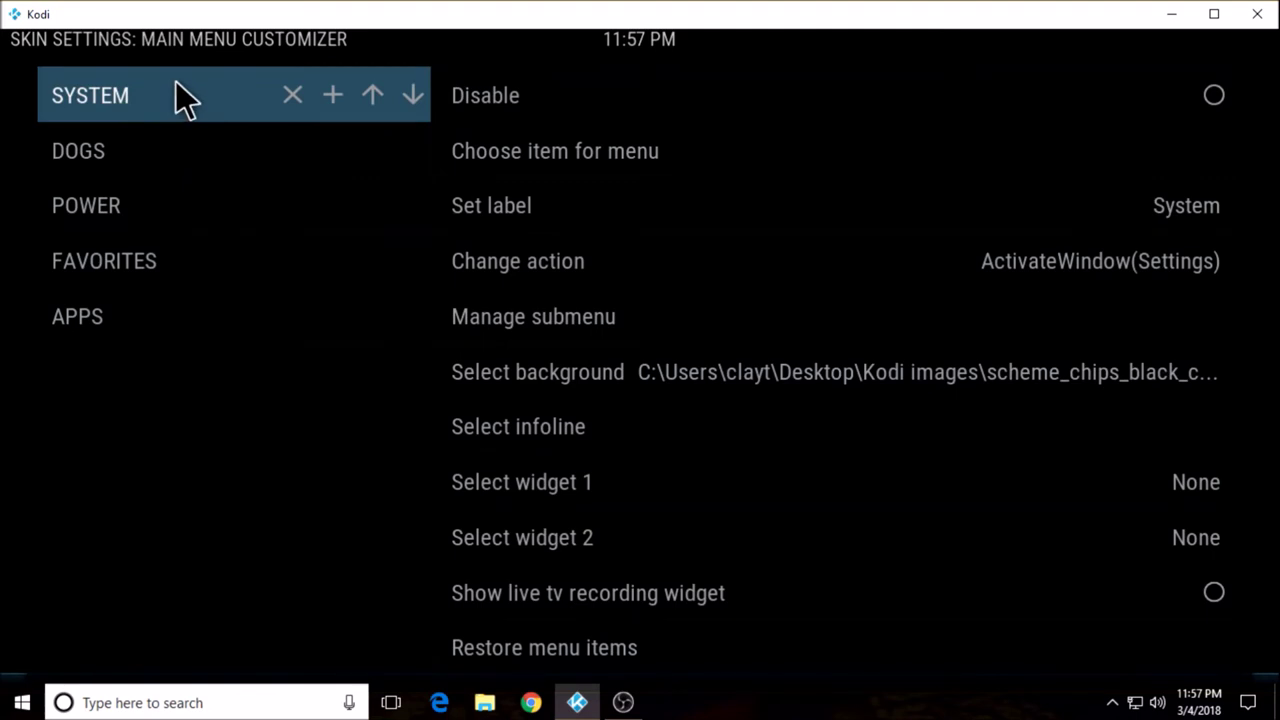
Add a blank menu item below SYSTEM and choose the 'Choose item for menu' option
{"action": "left_click", "coordinate": [332, 97]}
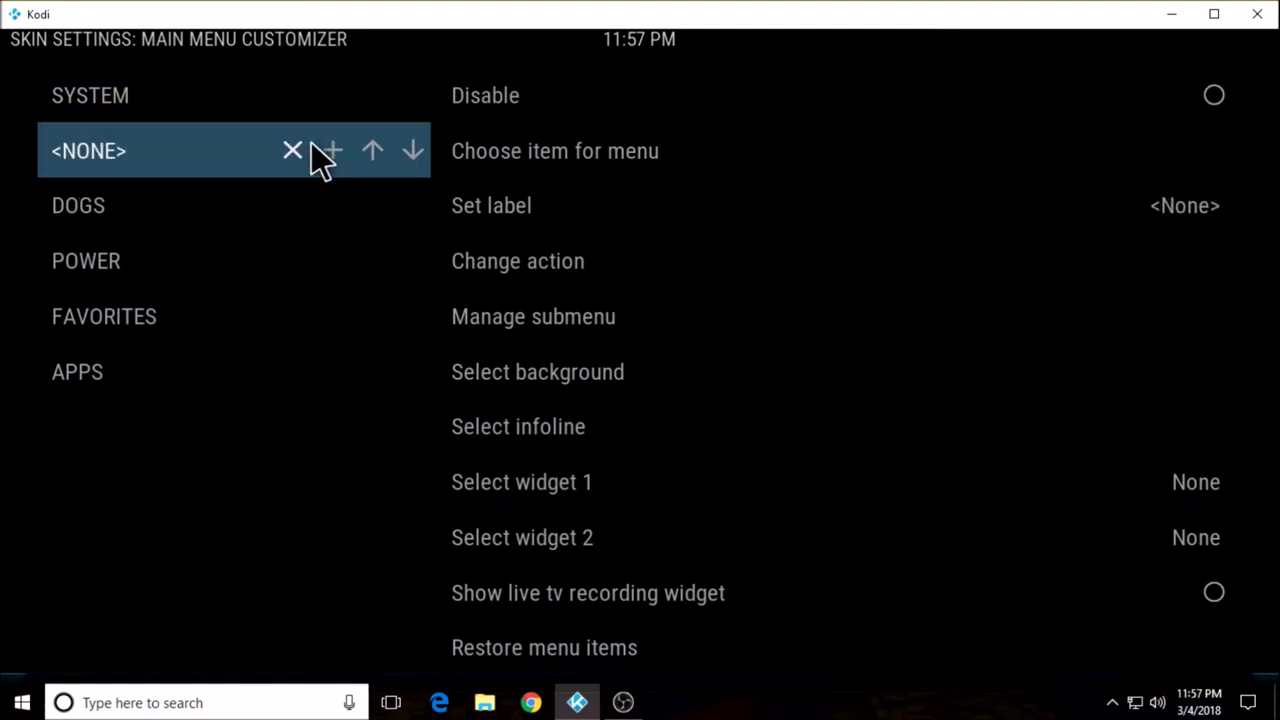
{"action": "left_click", "coordinate": [534, 156]}
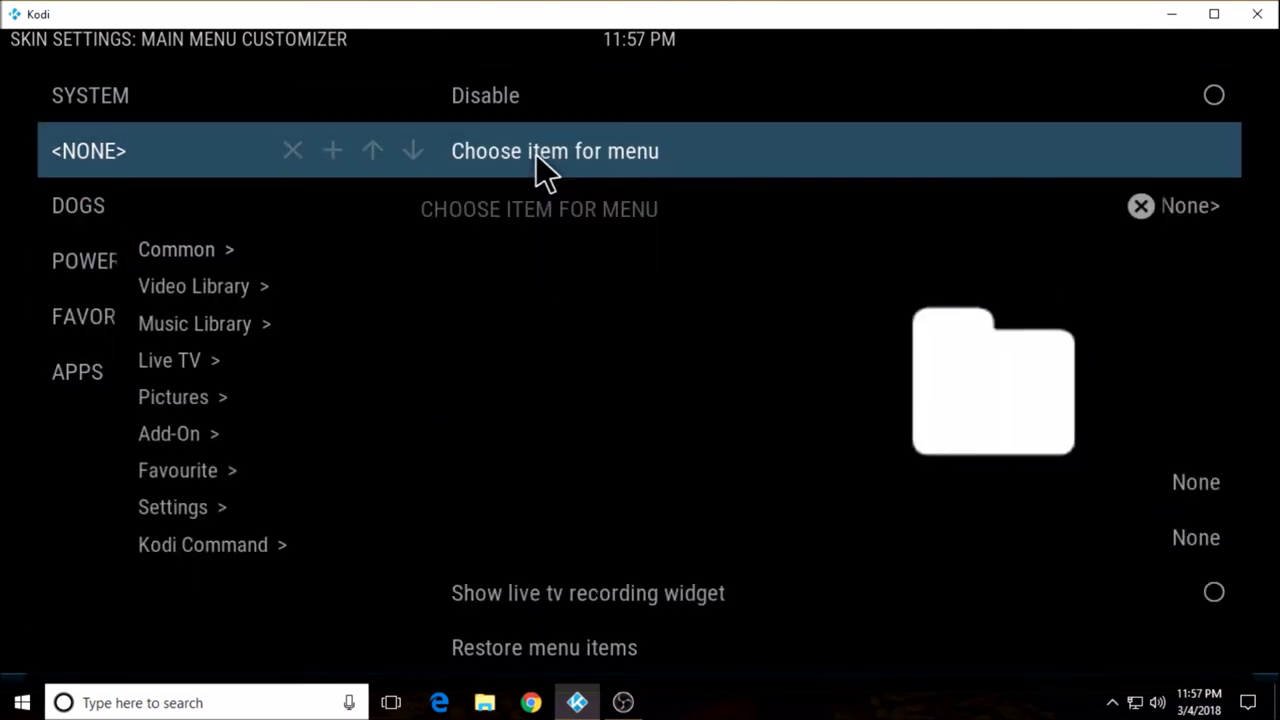